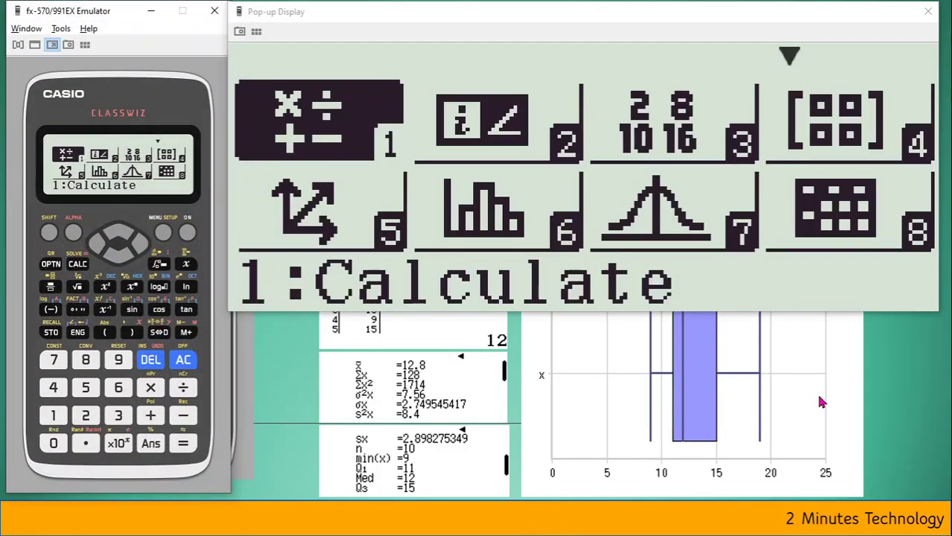
Exit the slideshow and switch the calculator into Statistics mode.
key("Escape")
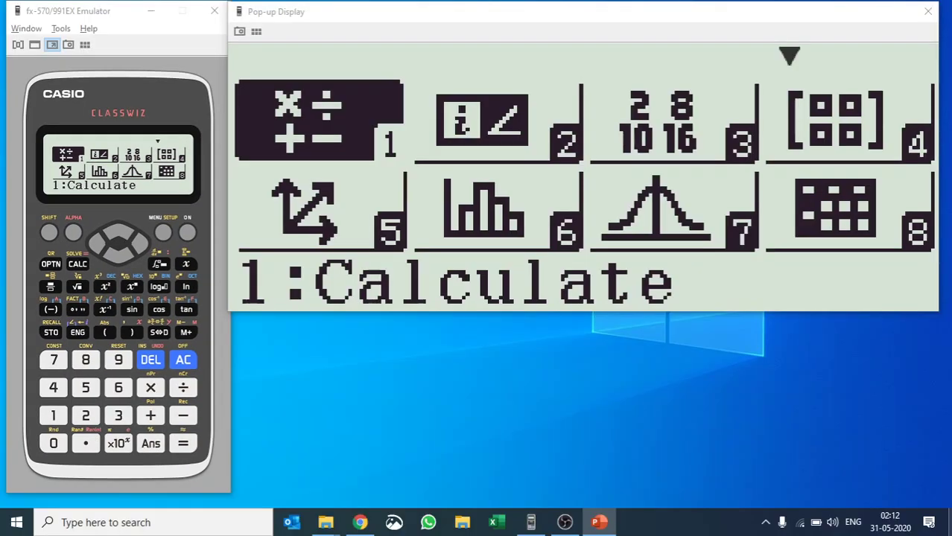
left_click(117, 255)
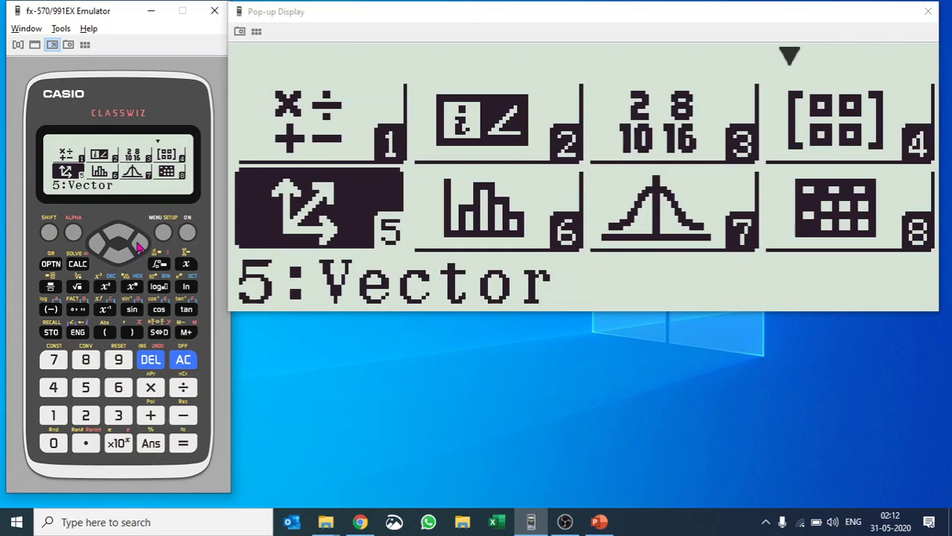
left_click(139, 247)
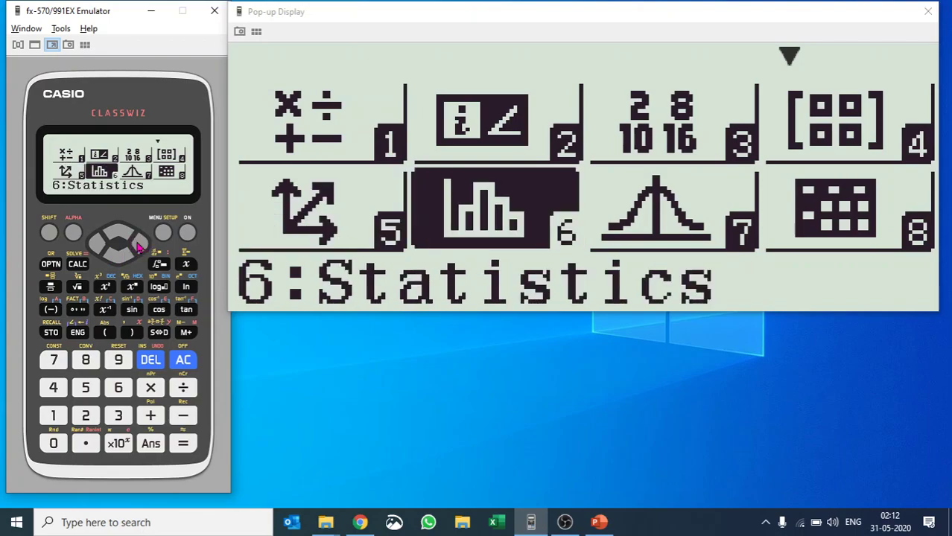
left_click(119, 388)
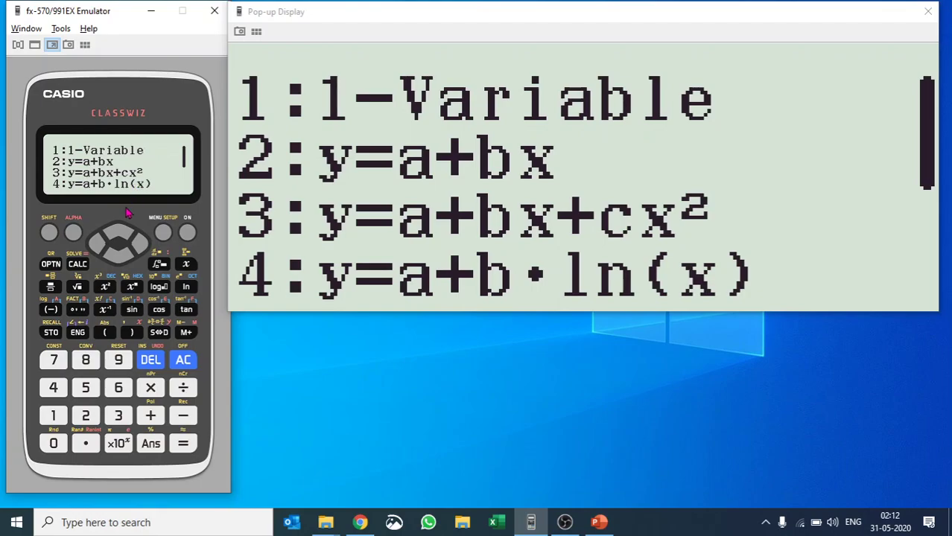
Browse both pages of statistics types and choose 1-Variable.
left_click(118, 254)
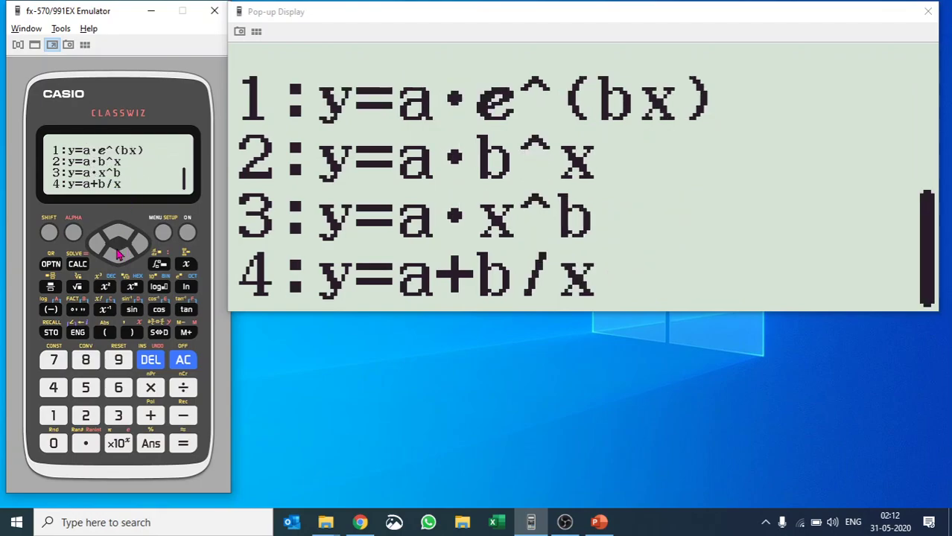
left_click(125, 237)
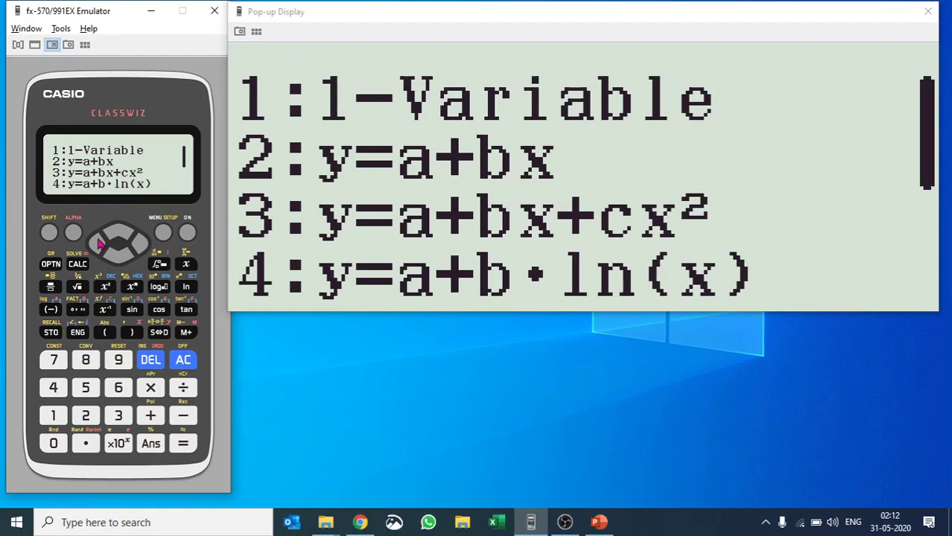
left_click(53, 415)
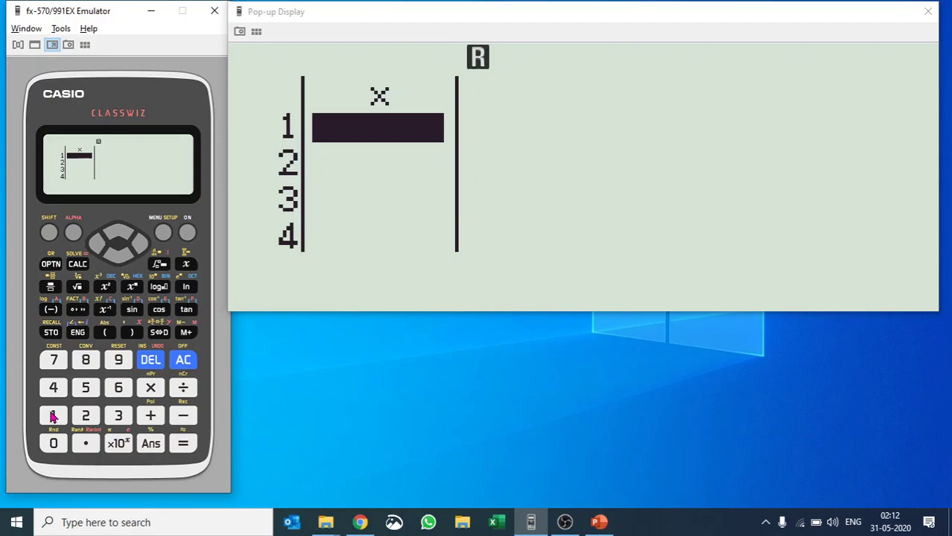
Enter 19, 14, 16 and 20 into rows 1–4 of the x column.
left_click(52, 416)
left_click(119, 360)
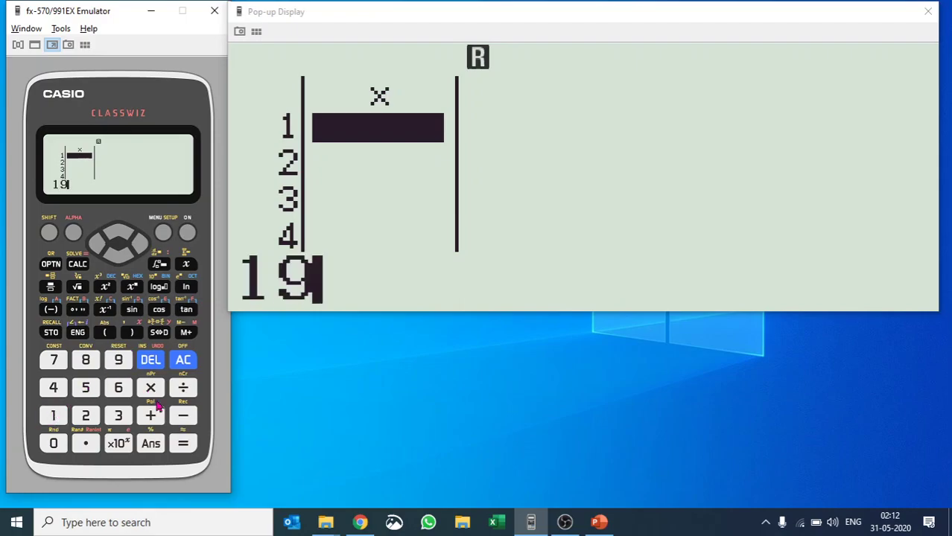
left_click(184, 444)
left_click(53, 416)
left_click(59, 395)
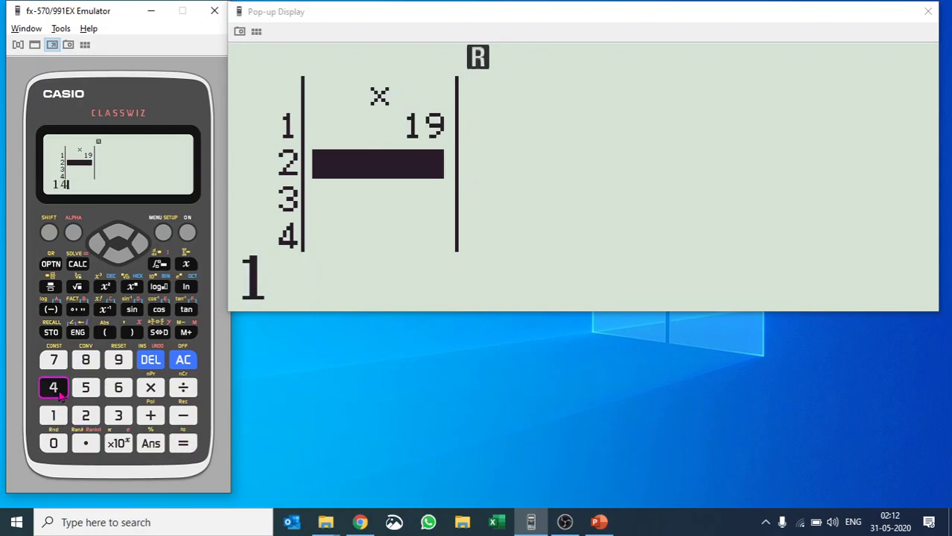
left_click(184, 444)
left_click(53, 417)
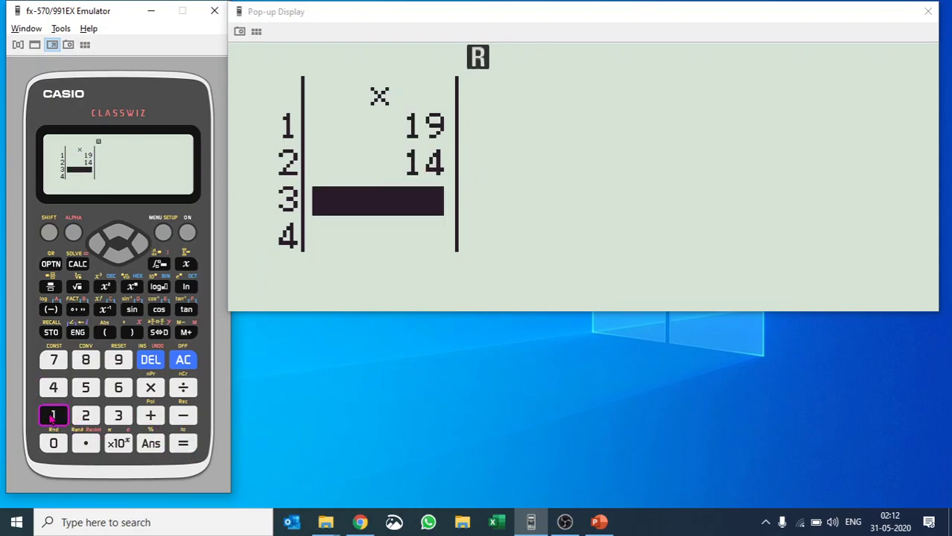
left_click(118, 387)
left_click(183, 444)
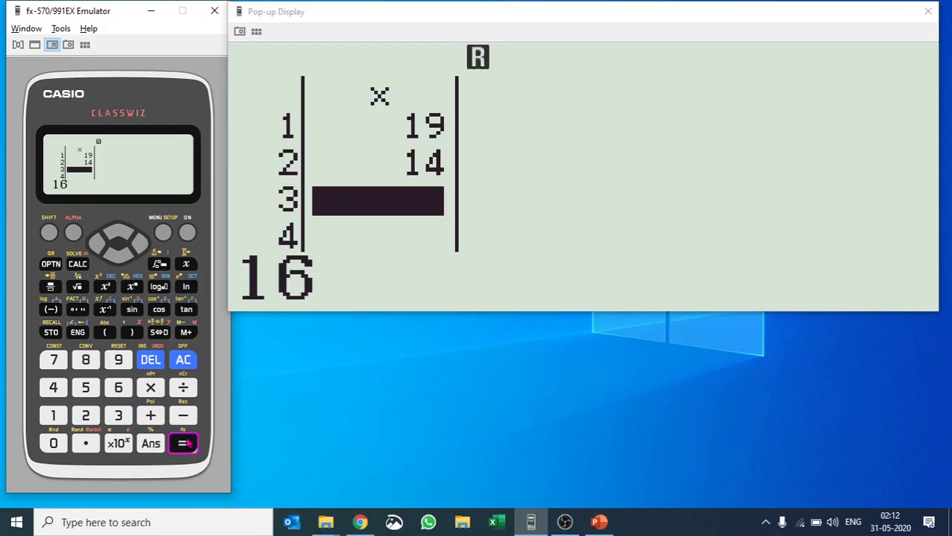
left_click(92, 416)
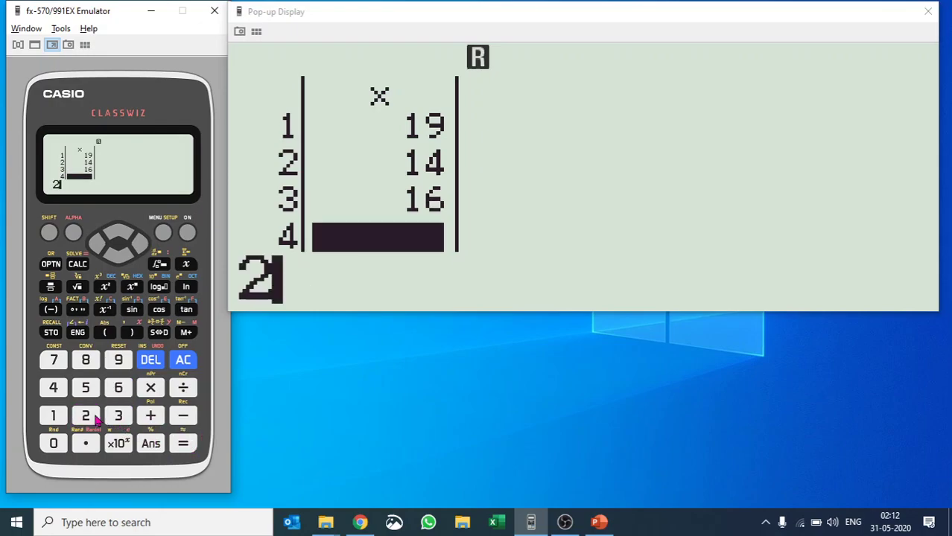
left_click(54, 445)
left_click(185, 444)
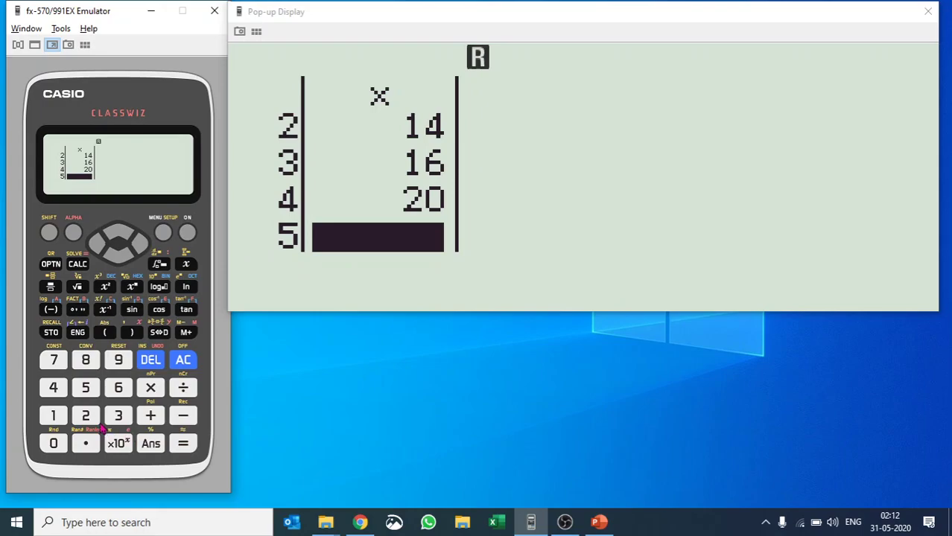
Enter 12, 19, 14 and 15 into rows 5–8 of the x column.
left_click(64, 417)
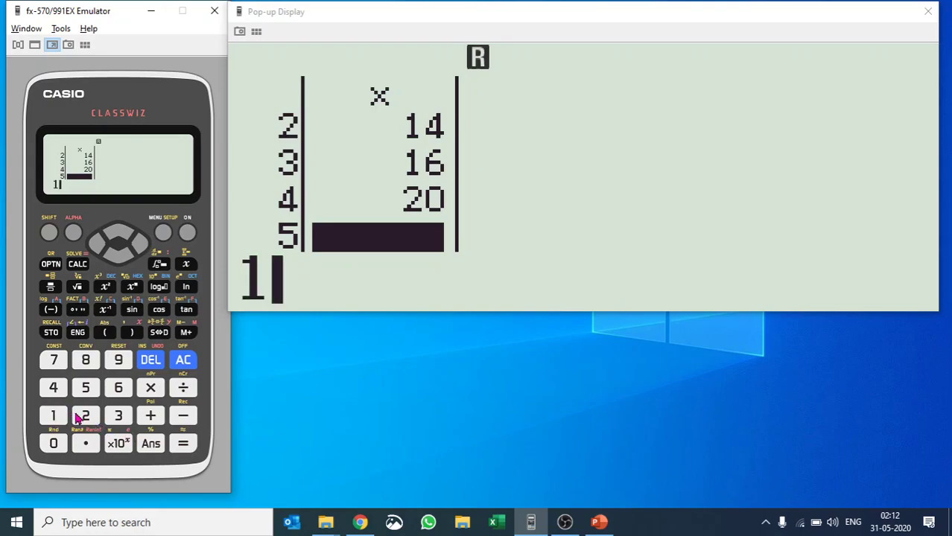
left_click(84, 417)
left_click(181, 444)
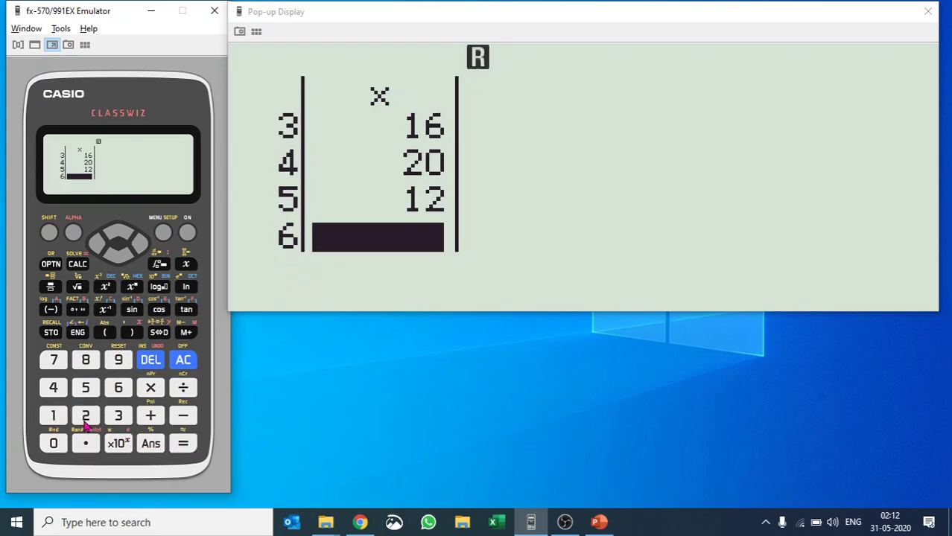
left_click(51, 412)
left_click(126, 359)
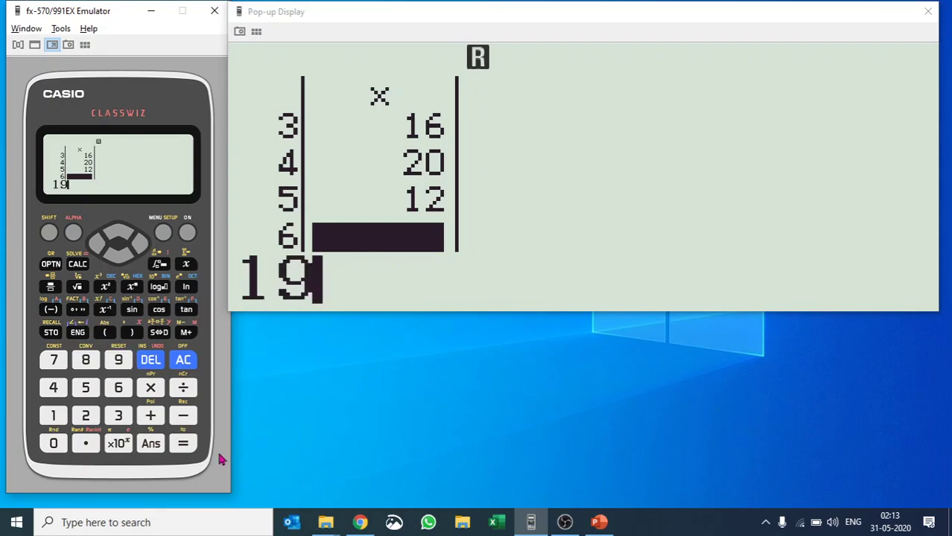
left_click(190, 447)
left_click(62, 413)
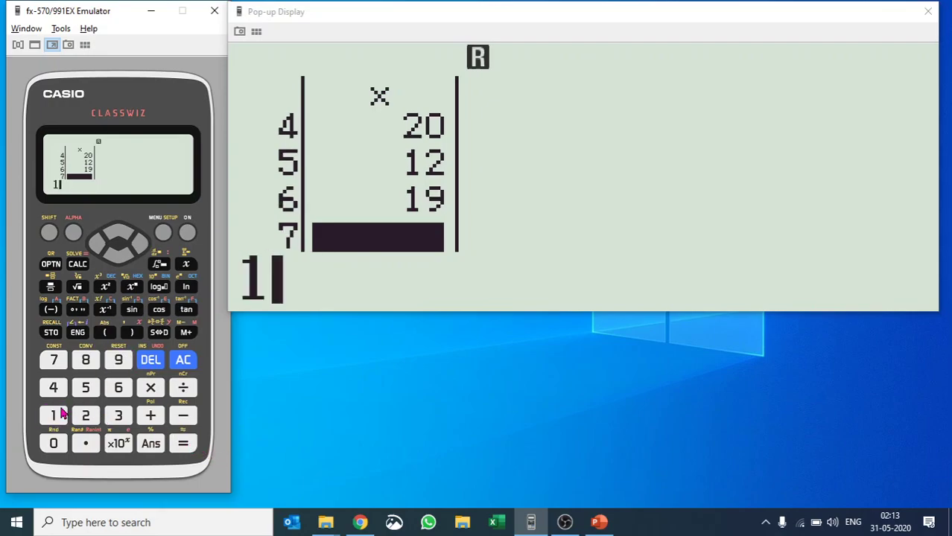
left_click(60, 389)
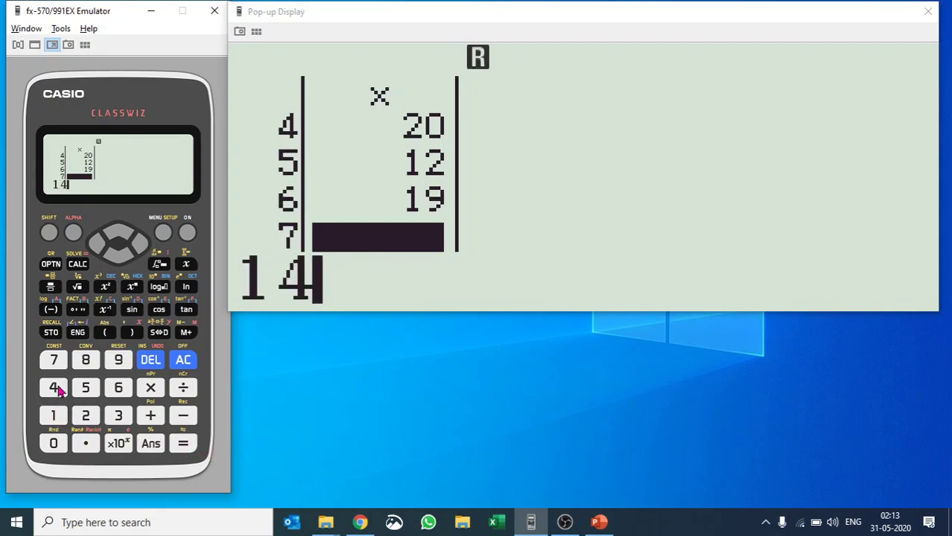
left_click(190, 447)
left_click(62, 414)
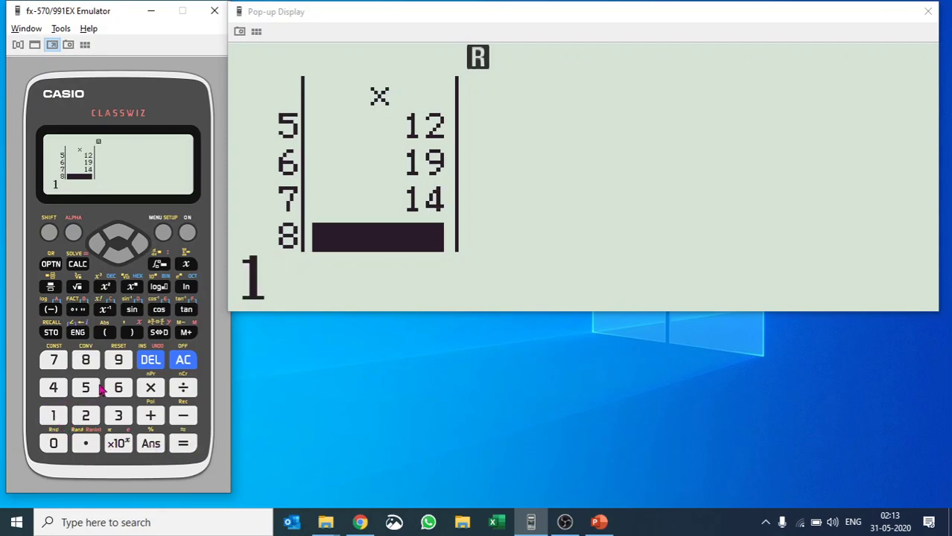
left_click(97, 389)
left_click(185, 443)
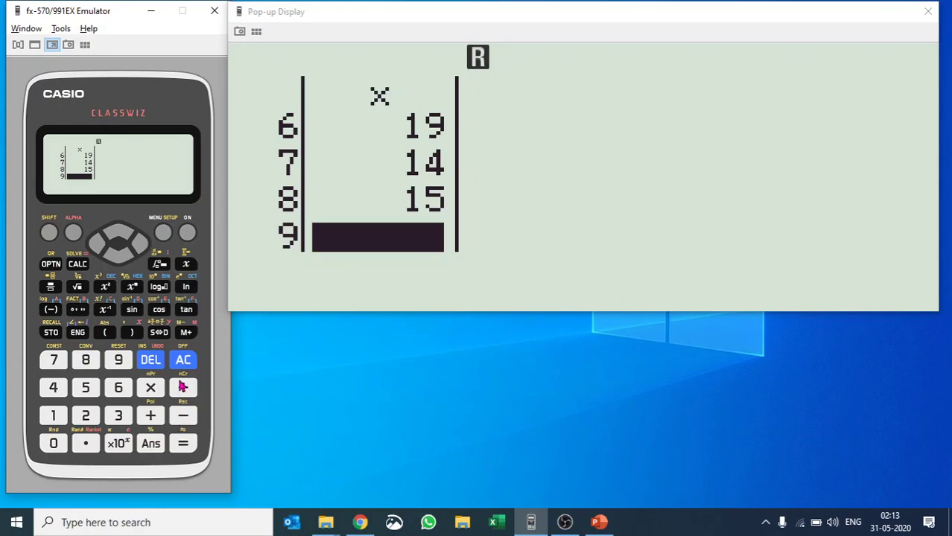
Run 1-Variable Calc, review mean 16.125, median 15.5, max 20, then return to the table.
left_click(50, 265)
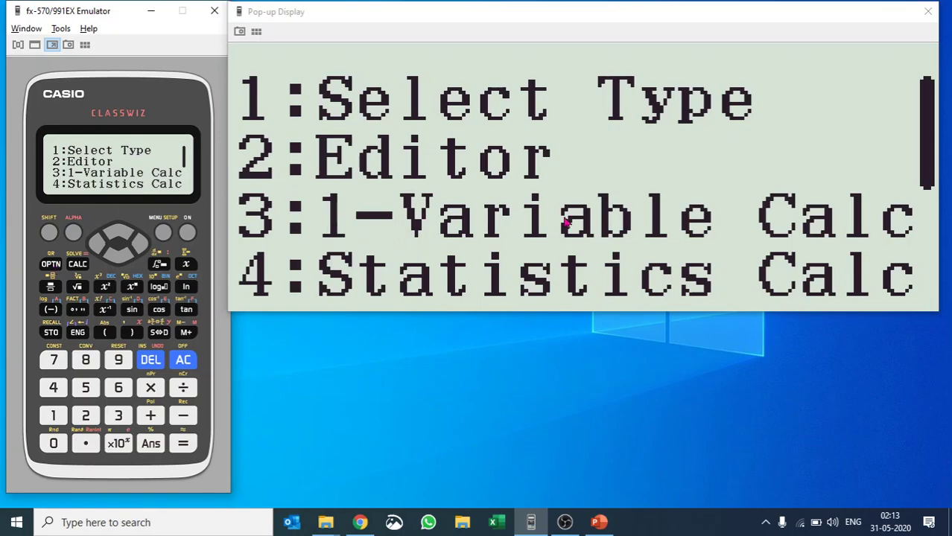
left_click(118, 420)
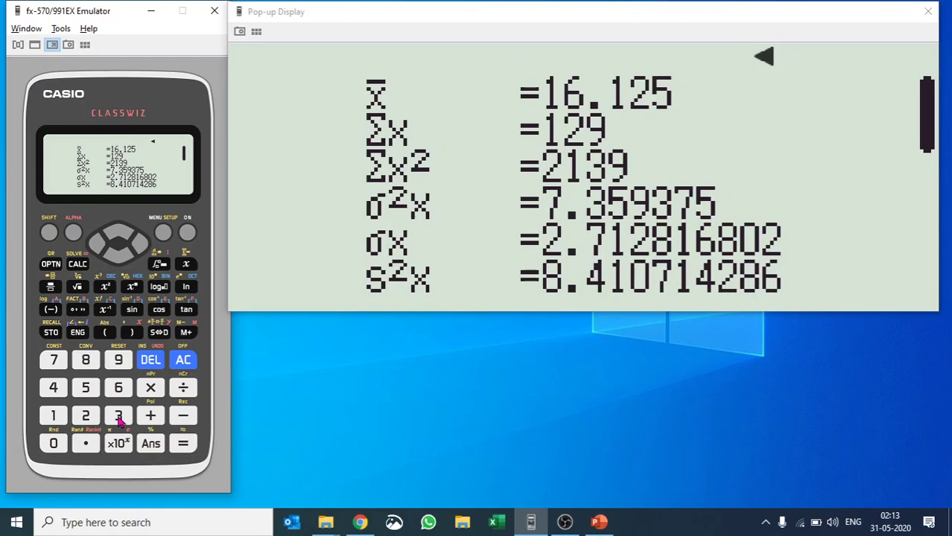
left_click(123, 259)
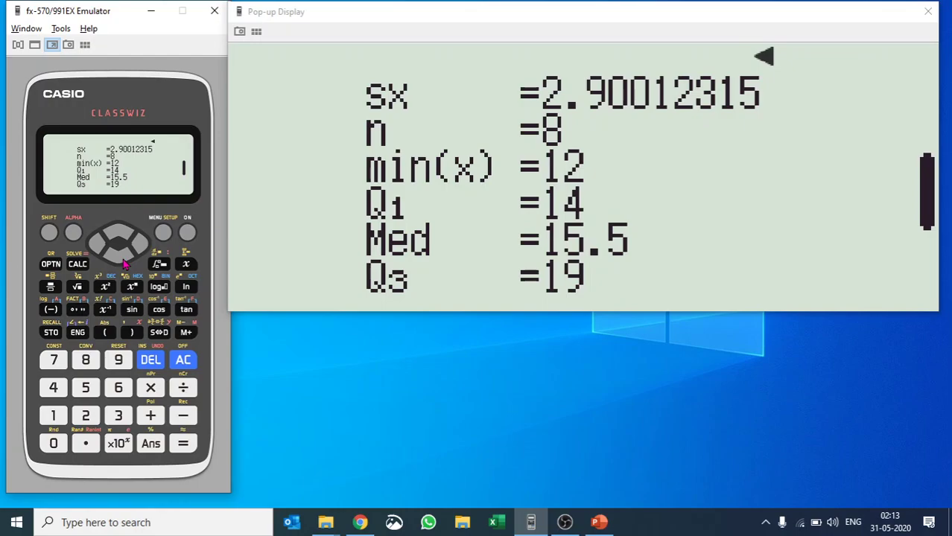
left_click(123, 259)
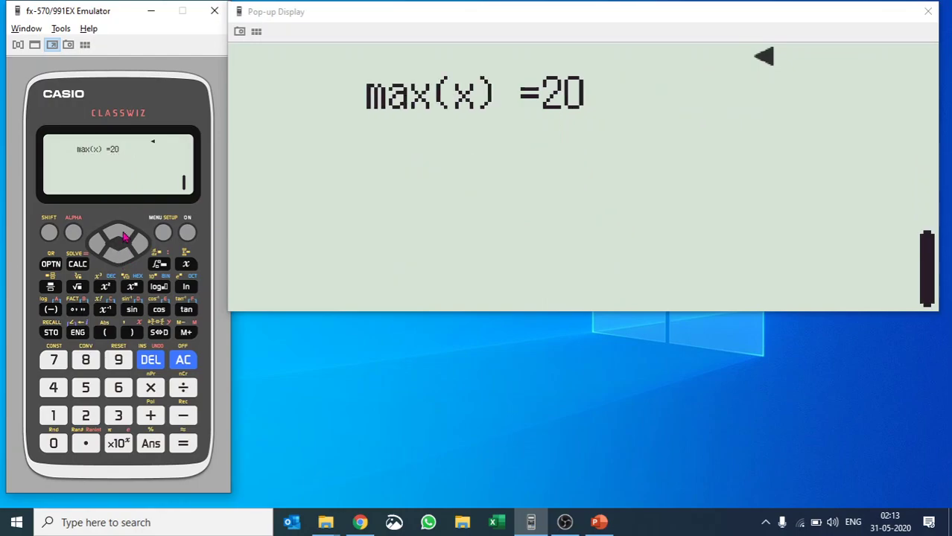
left_click(125, 237)
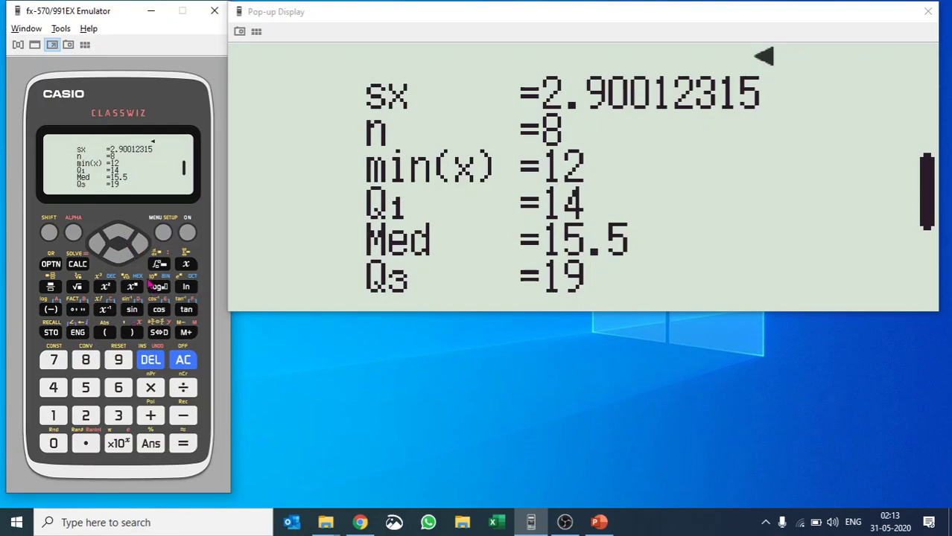
left_click(192, 360)
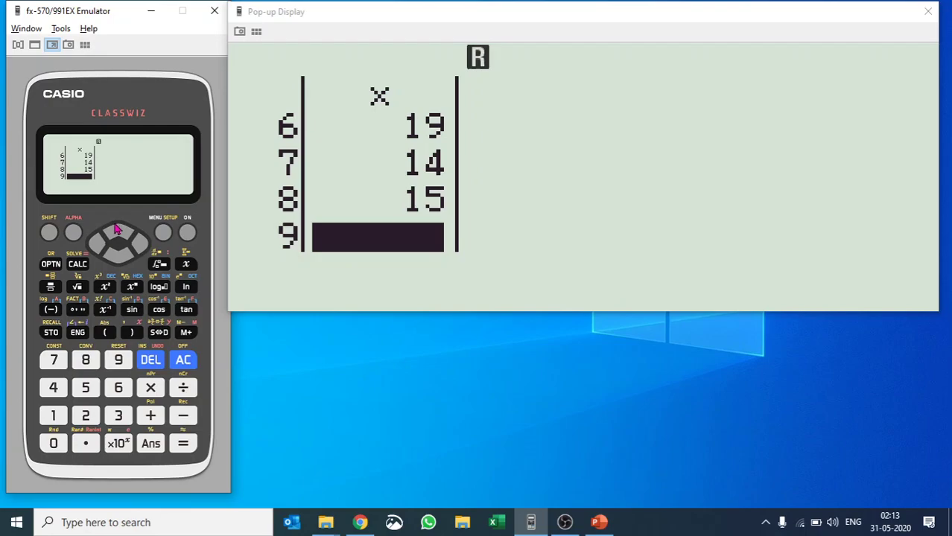
Open SETUP and go to its second page's Statistics option to reach the Frequency? prompt.
left_click(49, 233)
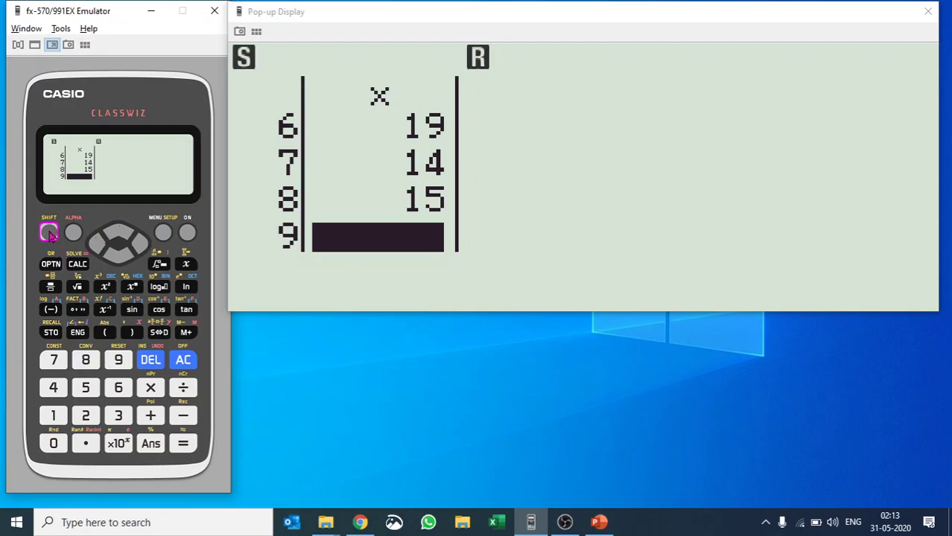
left_click(164, 233)
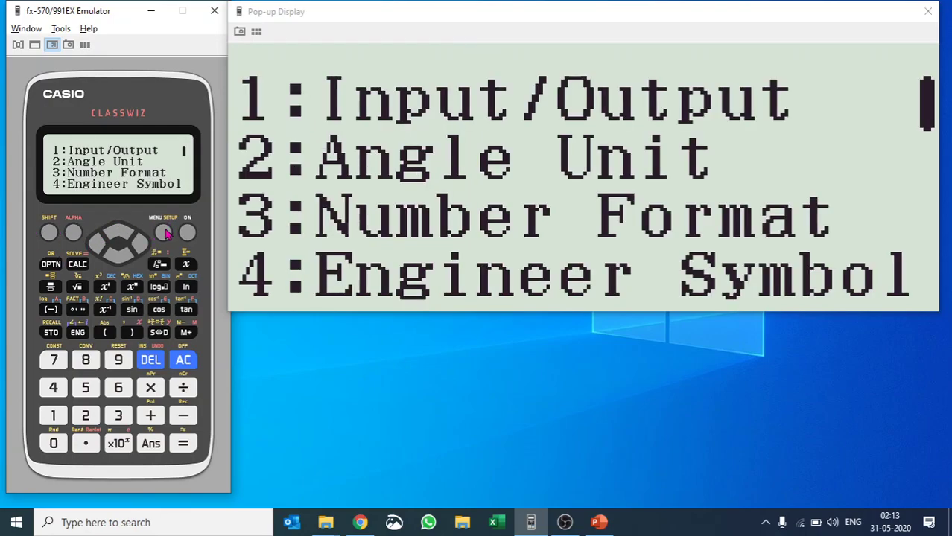
left_click(123, 259)
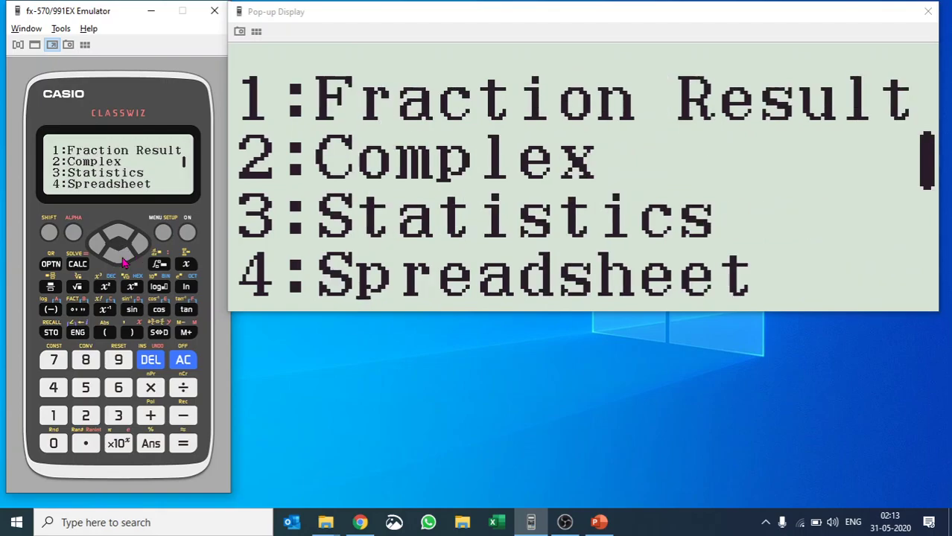
left_click(128, 416)
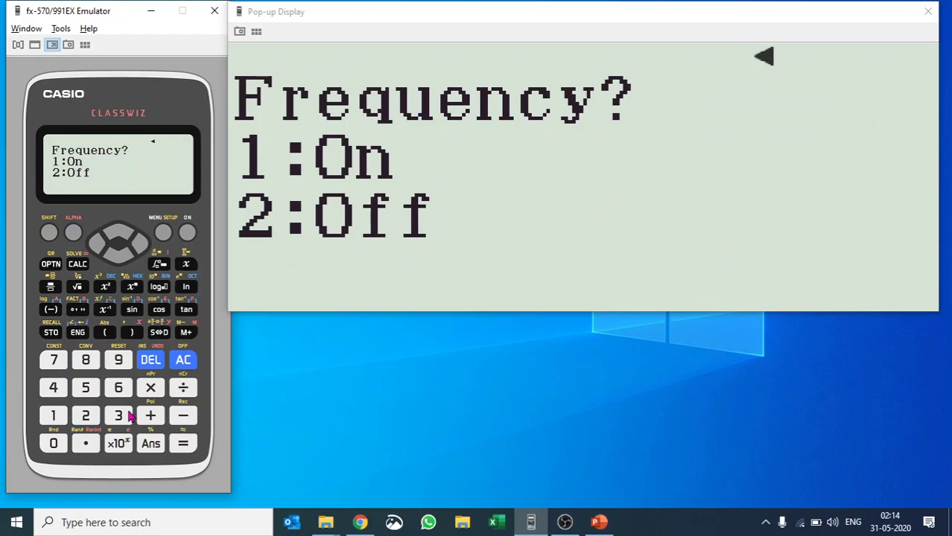
Turn Frequency On and enter 120 and 145 as the first two x values.
left_click(57, 416)
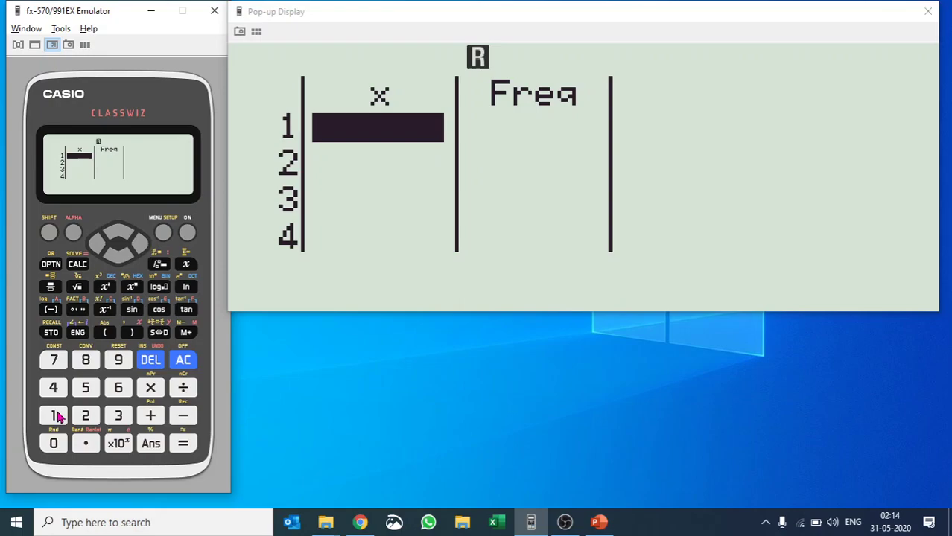
left_click(58, 418)
left_click(85, 416)
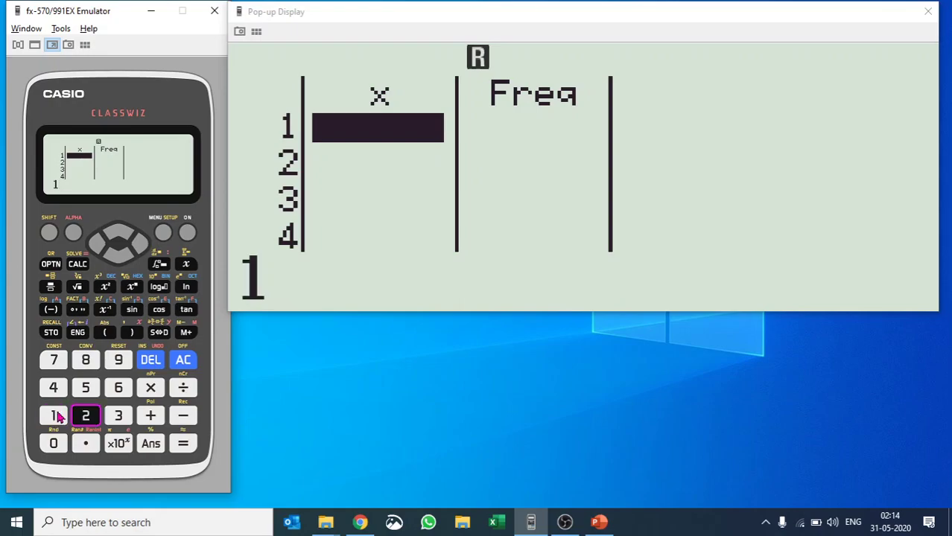
left_click(53, 443)
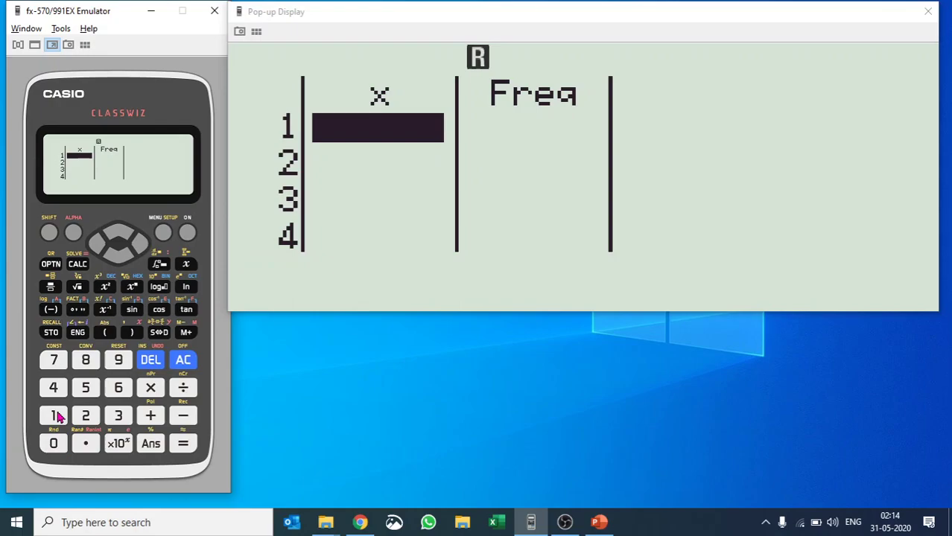
left_click(58, 417)
left_click(86, 415)
left_click(53, 443)
left_click(182, 443)
left_click(58, 417)
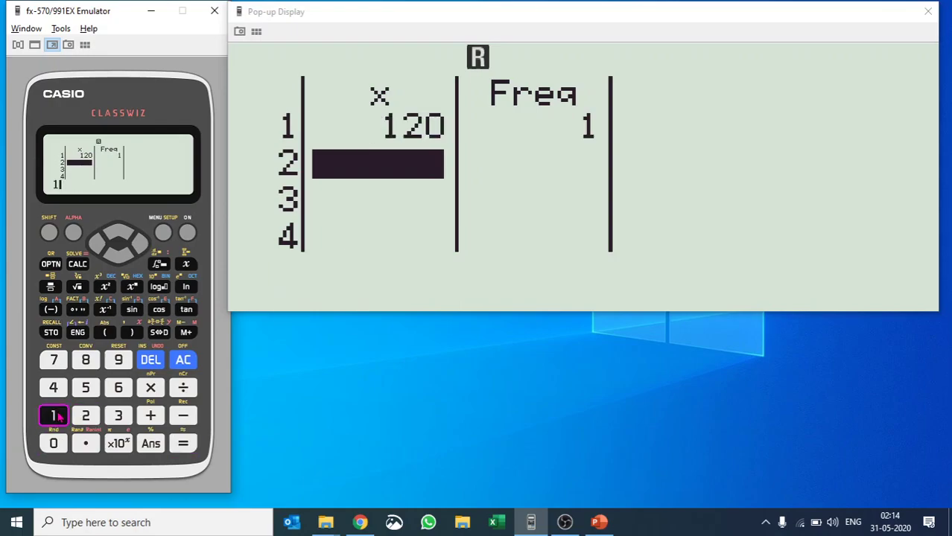
left_click(53, 388)
left_click(86, 387)
left_click(182, 443)
Enter 135 into both rows 3 and 4 of the x column.
left_click(58, 417)
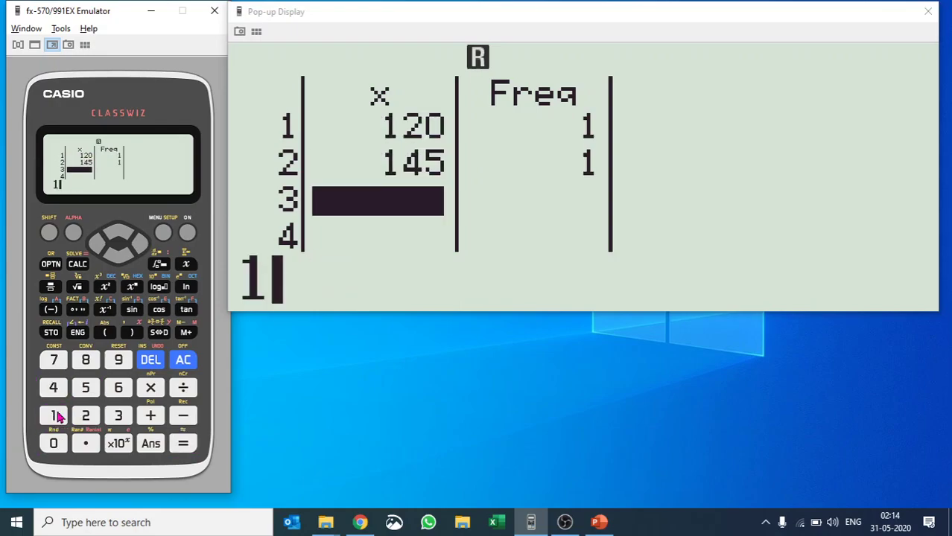
key("3")
left_click(85, 387)
left_click(182, 443)
left_click(58, 417)
key("3")
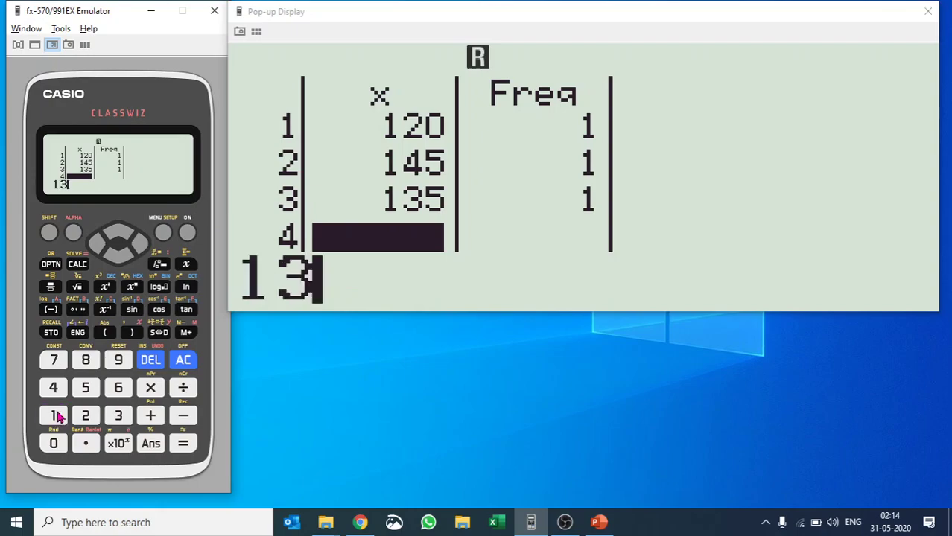
key("5")
key("Return")
Enter 140, 150 and 132 into x rows 5–7.
left_click(58, 417)
key("4")
key("0")
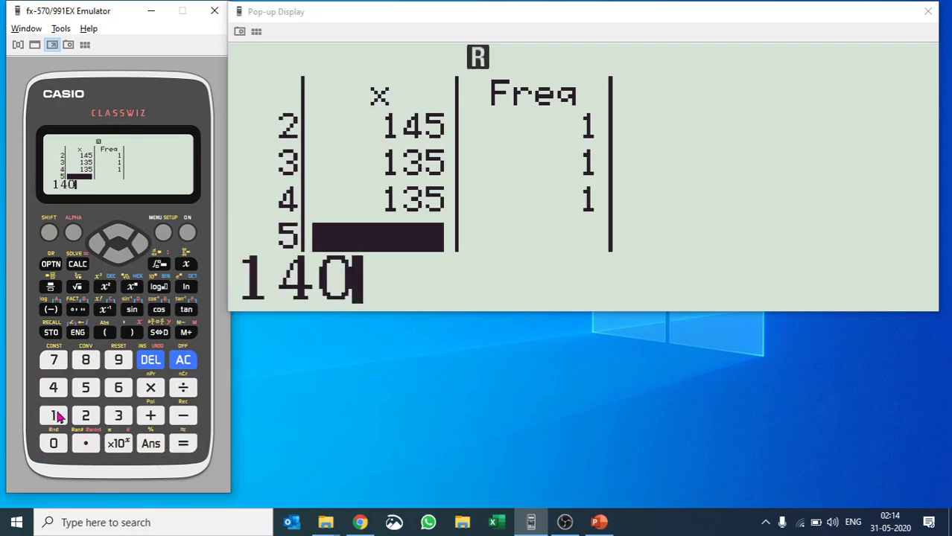
key("Return")
left_click(58, 417)
key("5")
key("0")
key("Return")
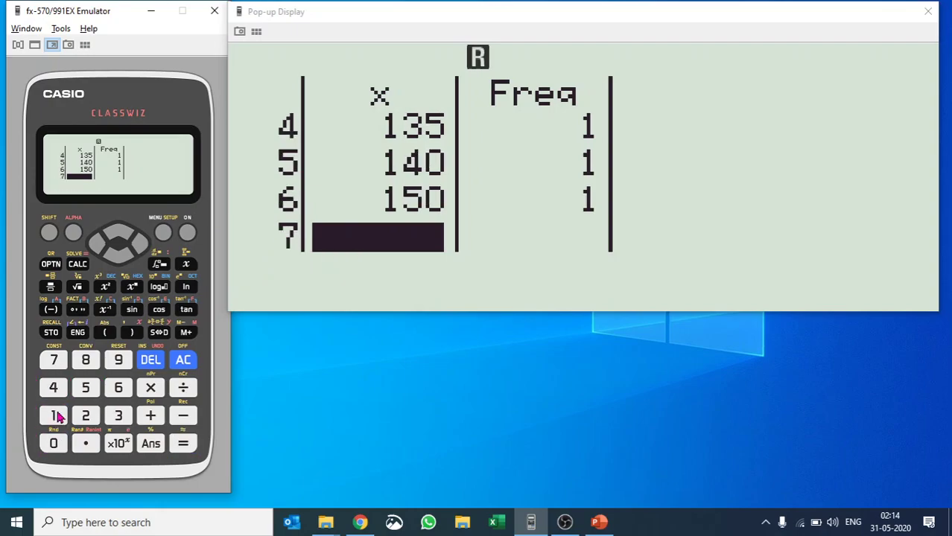
left_click(58, 417)
key("3")
key("2")
key("Return")
Correct row 8 from 14 to 148, then move across into the Freq column.
left_click(58, 418)
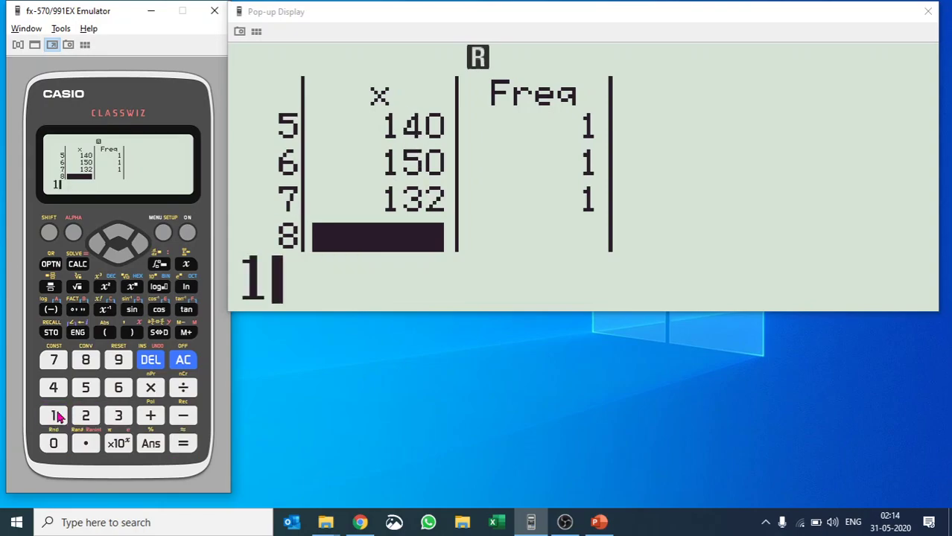
key("4")
key("Return")
key("Up")
left_click(54, 417)
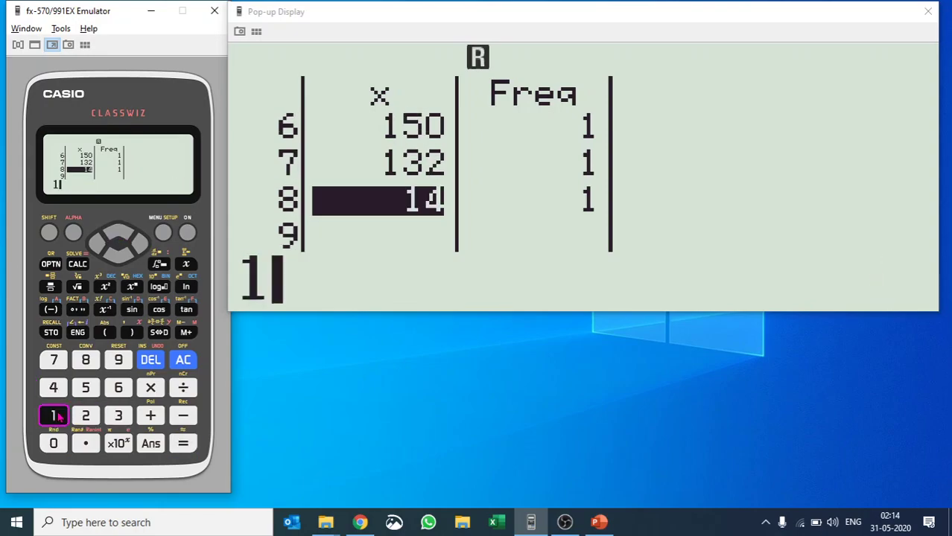
key("4")
key("8")
key("Return")
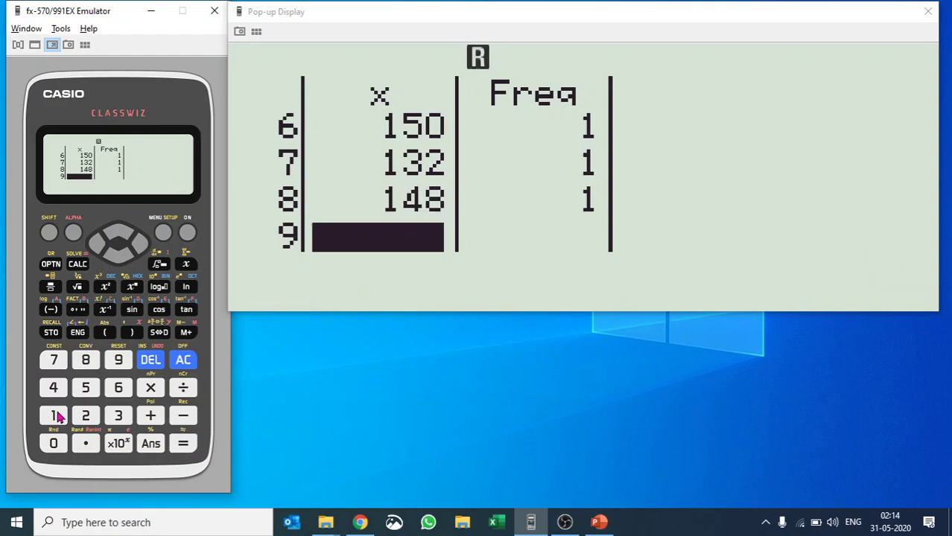
key("Up")
key("Right")
key("Up")
key("Up")
key("Up")
key("Up")
key("Up")
Enter frequencies 2, 4, 5 and 10 for rows 1–4.
key("Down")
key("Down")
key("Down")
key("Down")
key("Down")
key("Down")
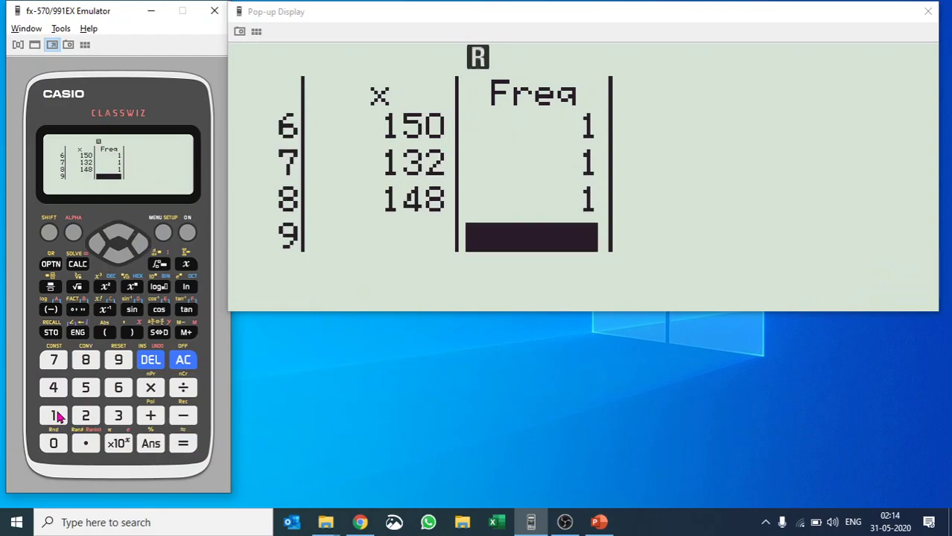
key("Down")
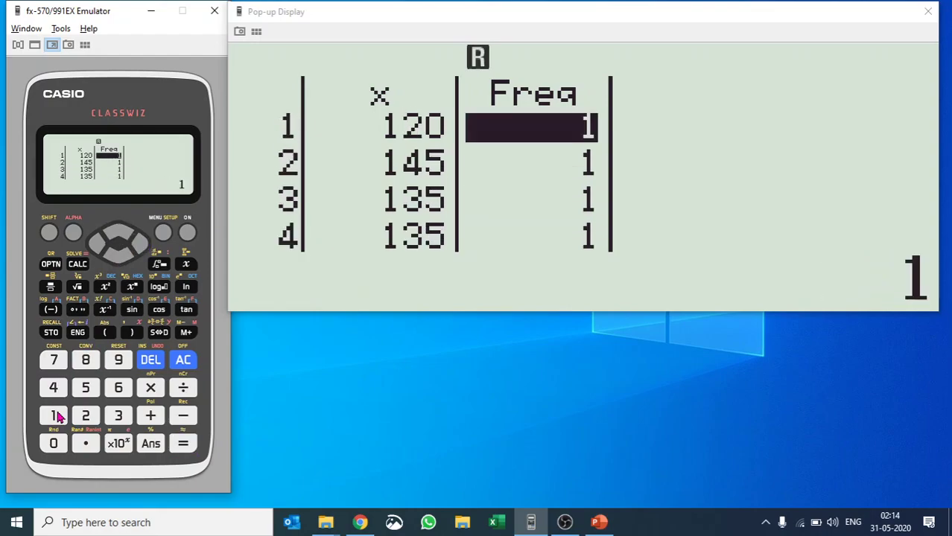
key("2")
key("Return")
key("4")
key("Return")
key("5")
key("Return")
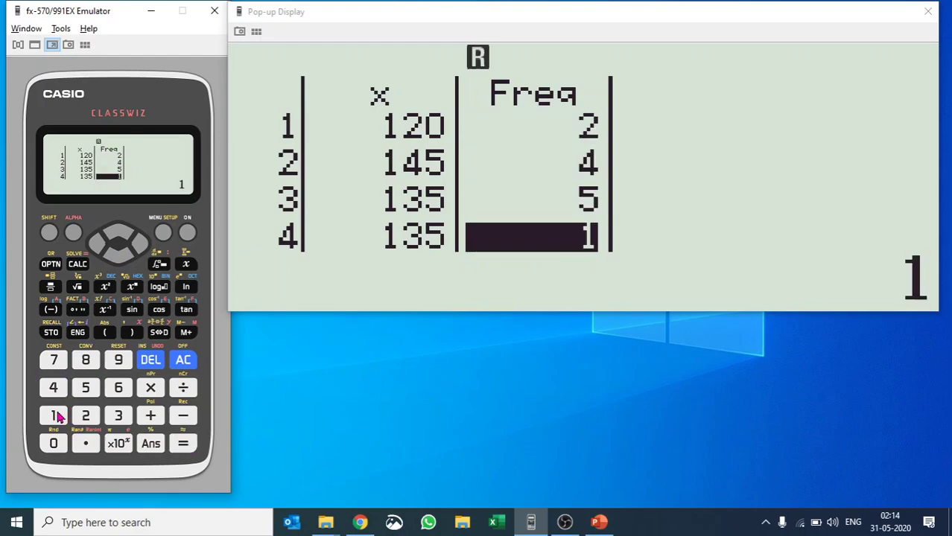
key("1")
key("0")
key("Return")
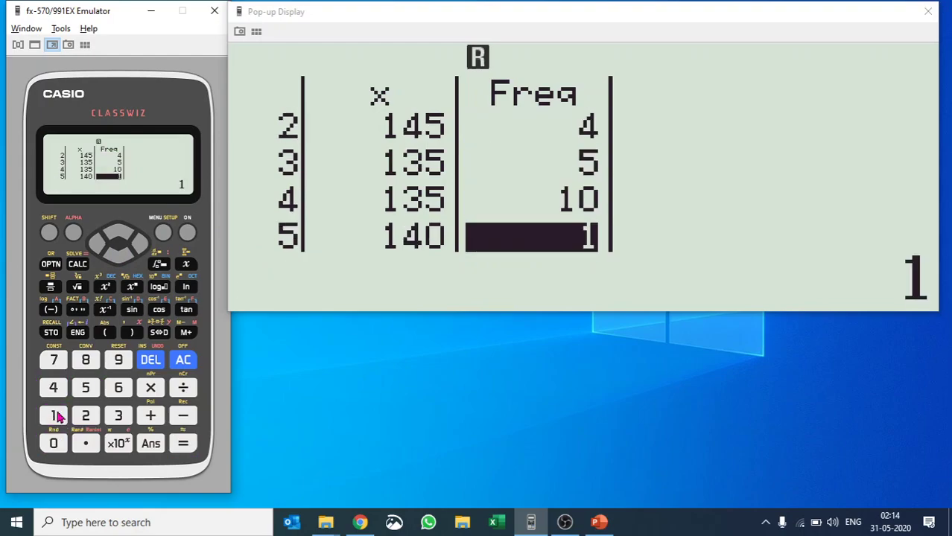
Enter frequencies 12, 5, 2 and 1 for rows 5–8.
key("1")
key("2")
key("Return")
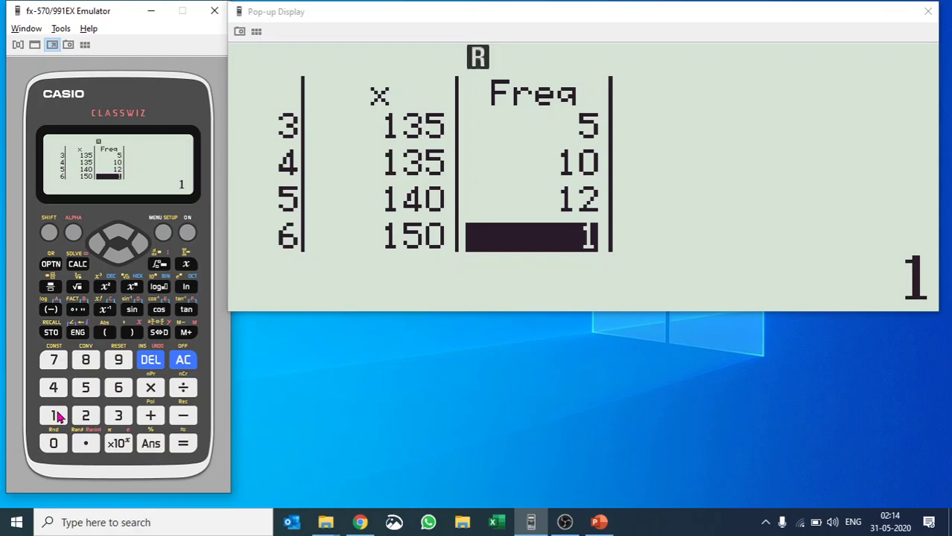
key("5")
key("Return")
key("2")
key("Return")
key("1")
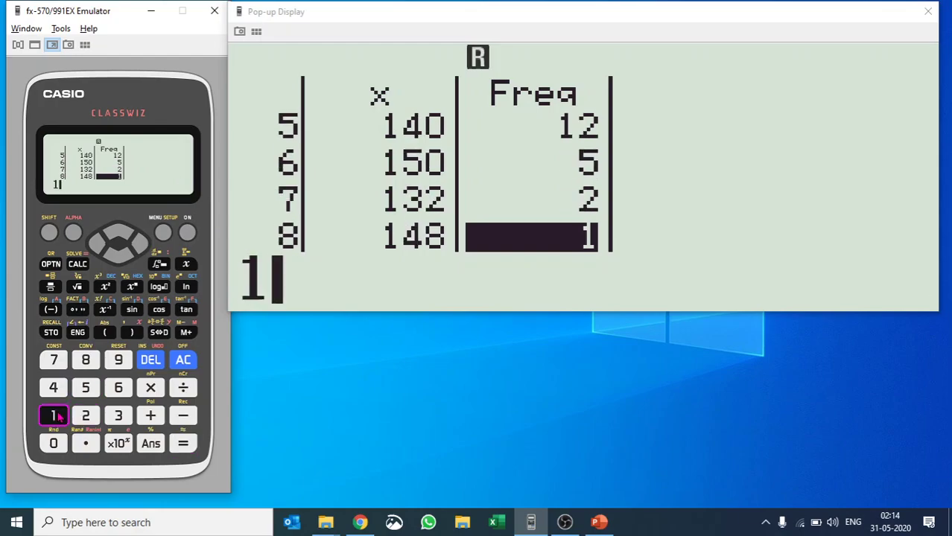
key("Return")
key("Up")
key("Up")
key("Up")
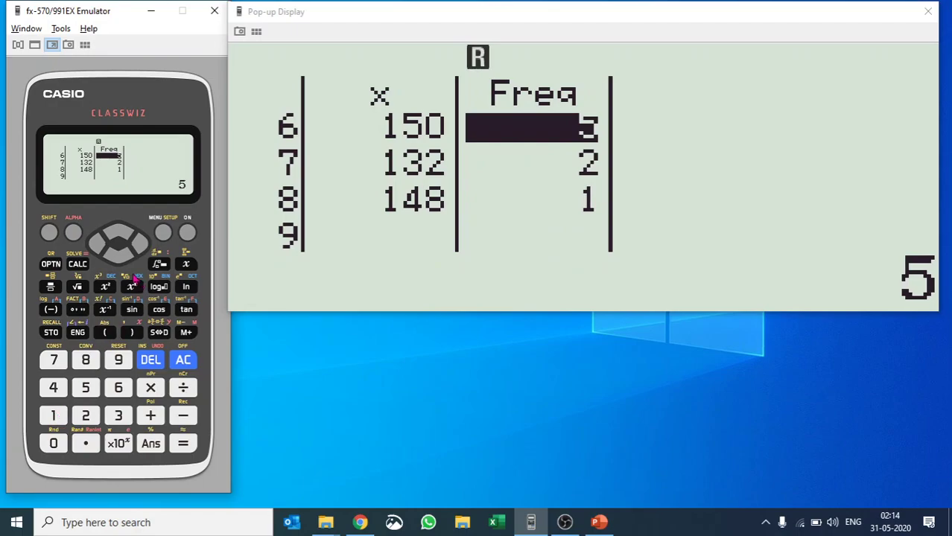
Run 1-Variable Calc on the weighted data (mean 138.7073171, n 41, median 140), then exit the results.
left_click(50, 268)
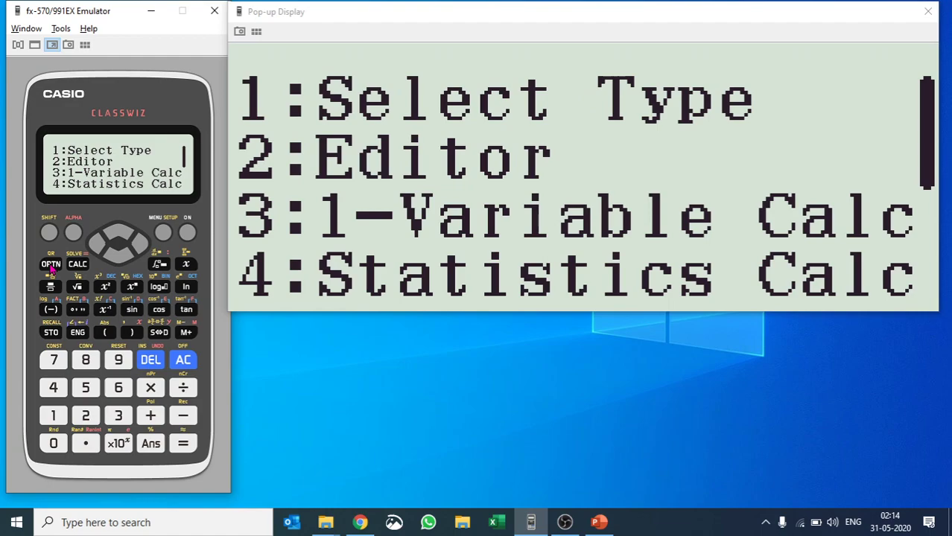
left_click(119, 420)
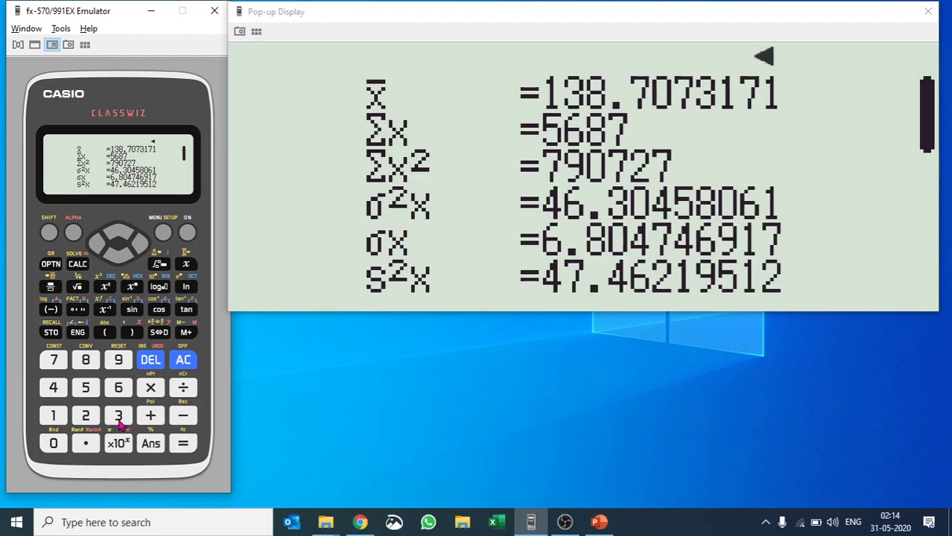
left_click(125, 257)
left_click(125, 257)
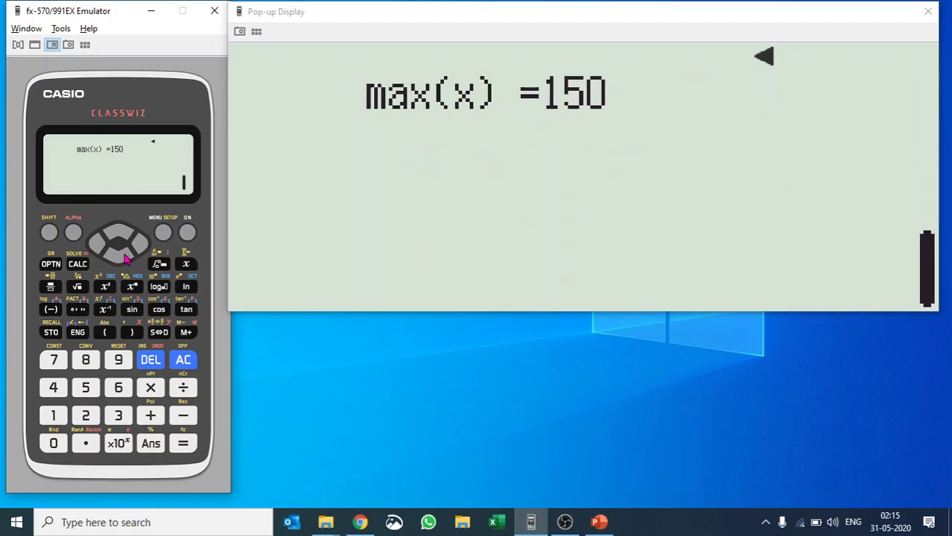
left_click(128, 234)
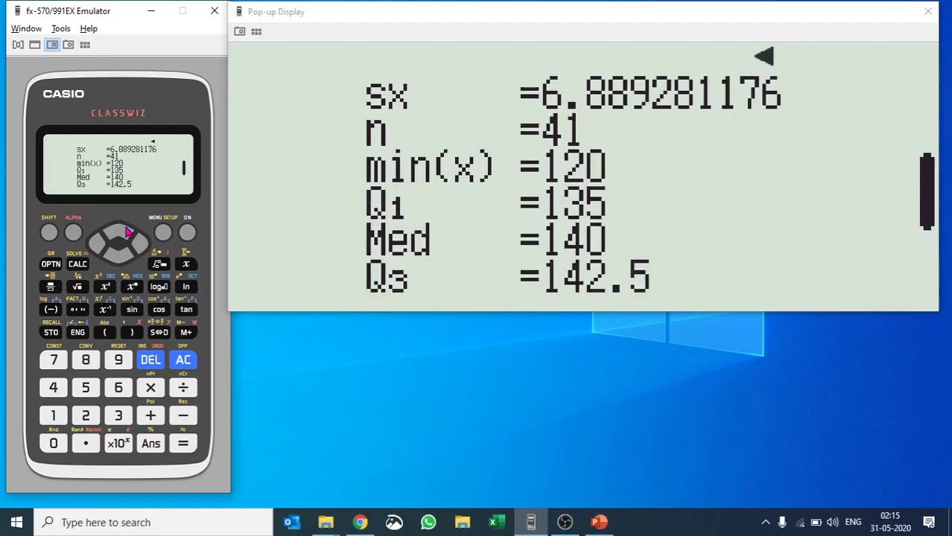
left_click(183, 360)
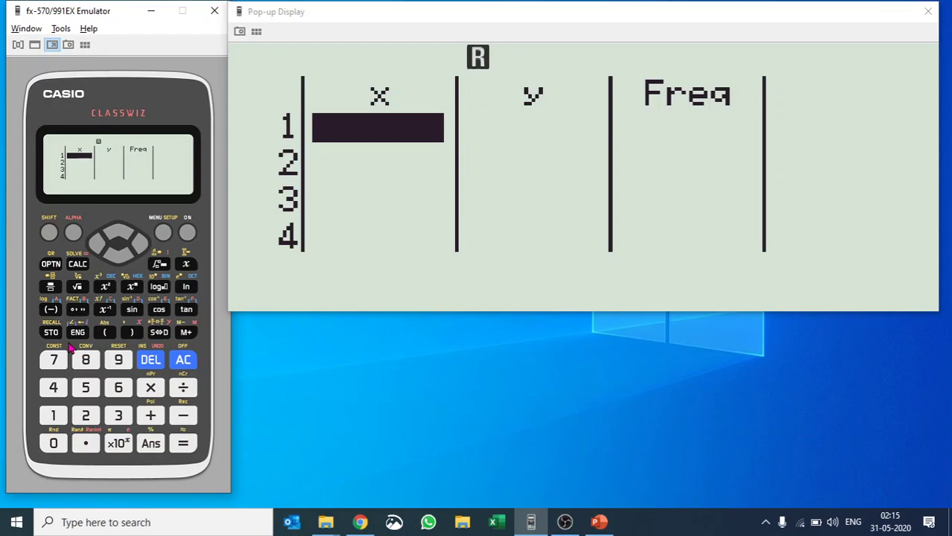